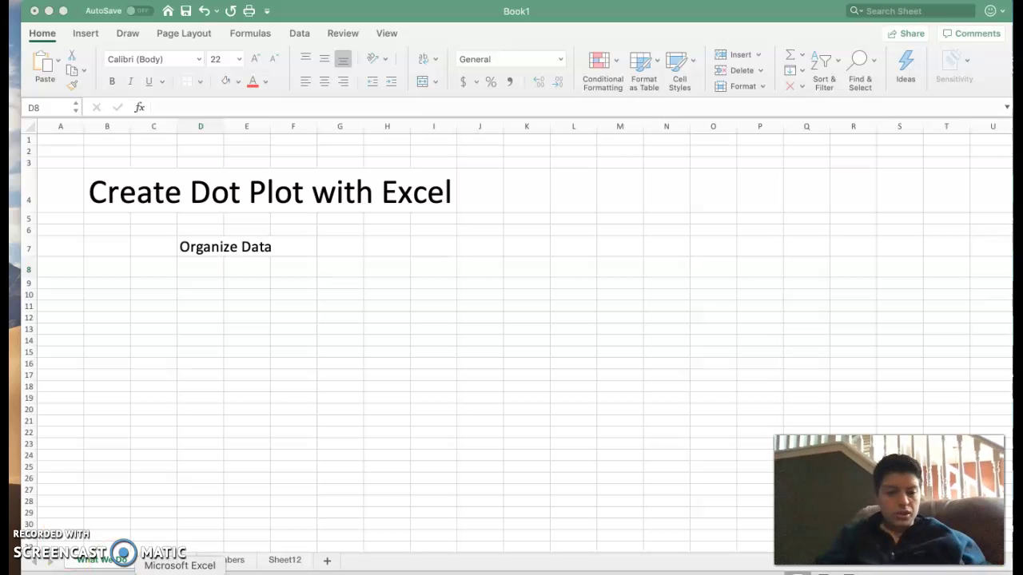
- On Sheet12, enter the running-count formula =COUNTIF($A$1:$A1,A1) in cell B1
left_click(289, 561)
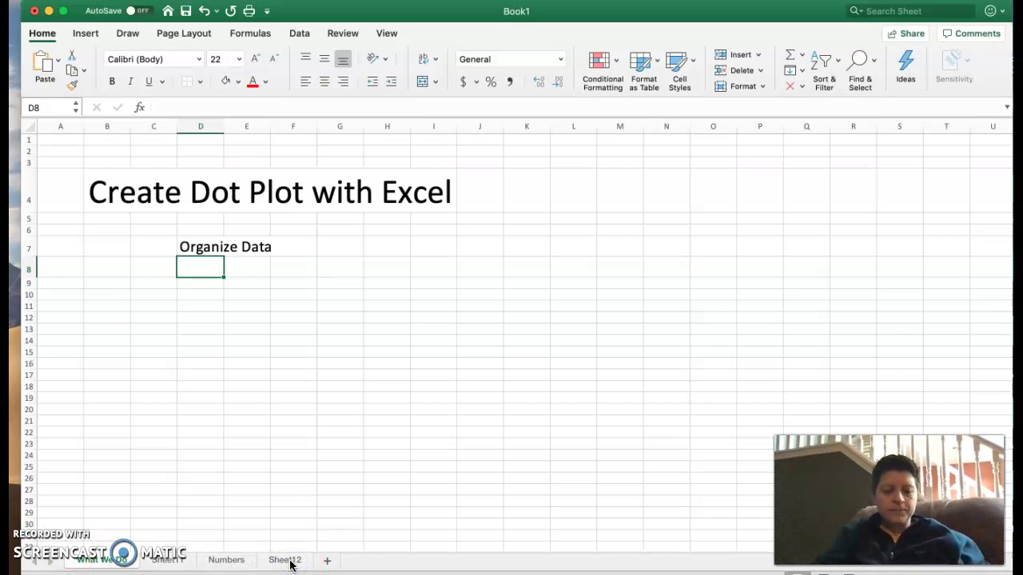
left_click(289, 562)
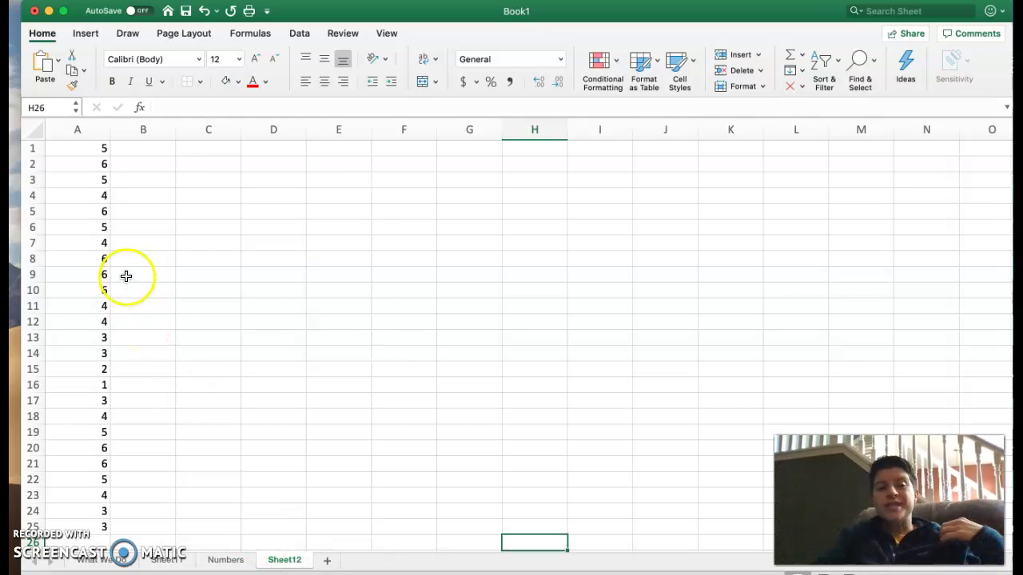
left_click(140, 151)
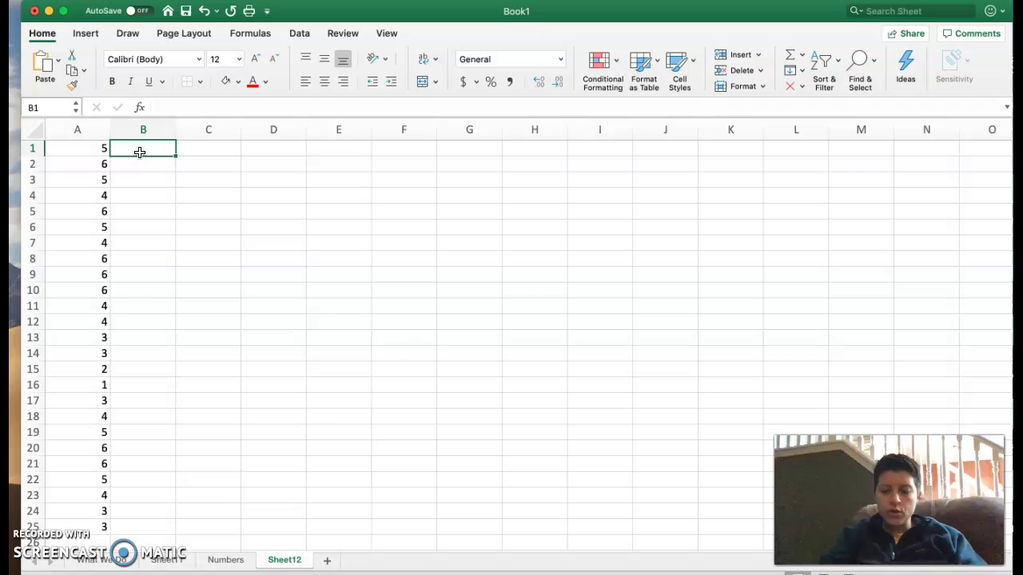
type("=countif")
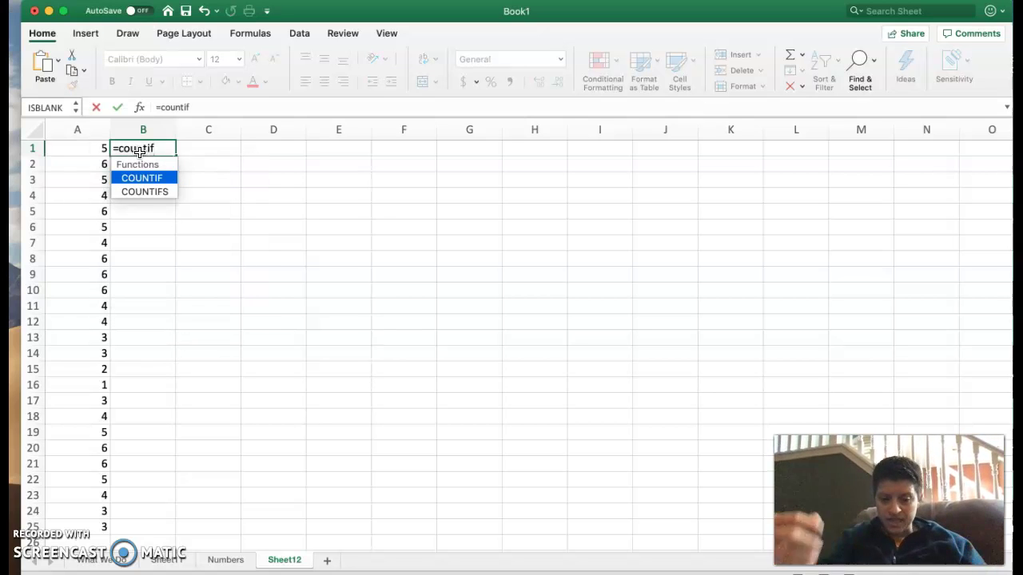
type("(")
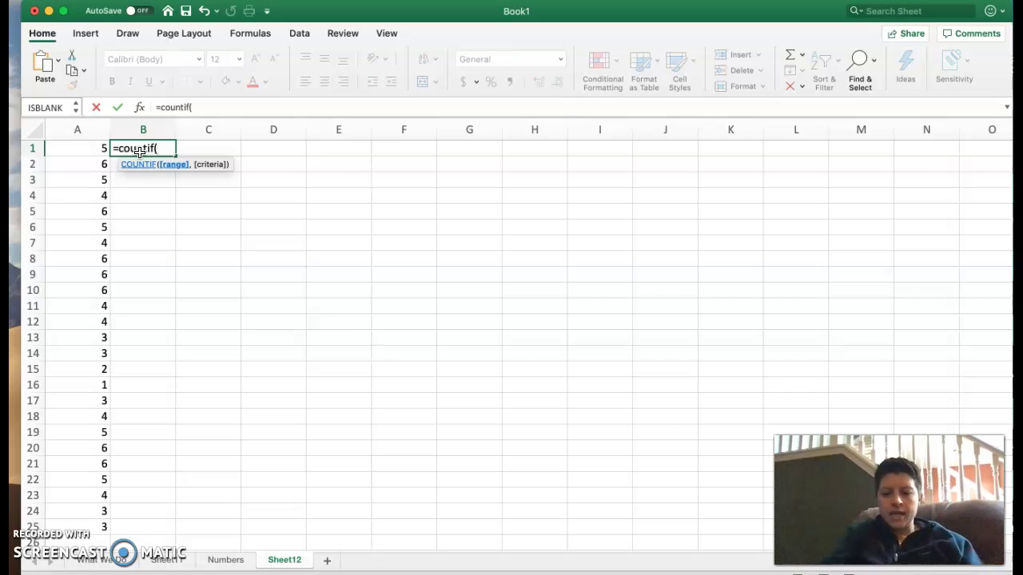
type("$")
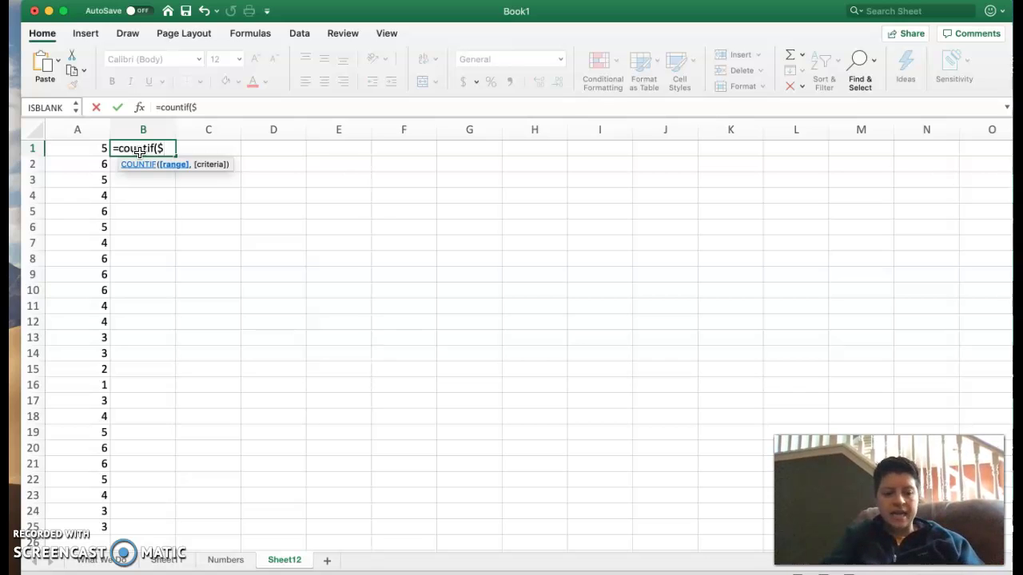
type("A")
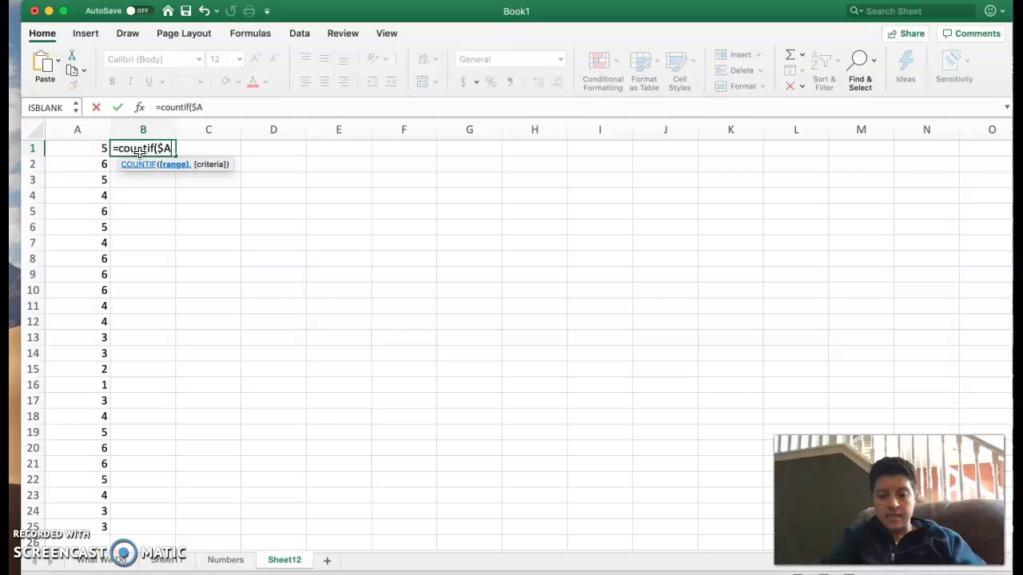
type("$1:")
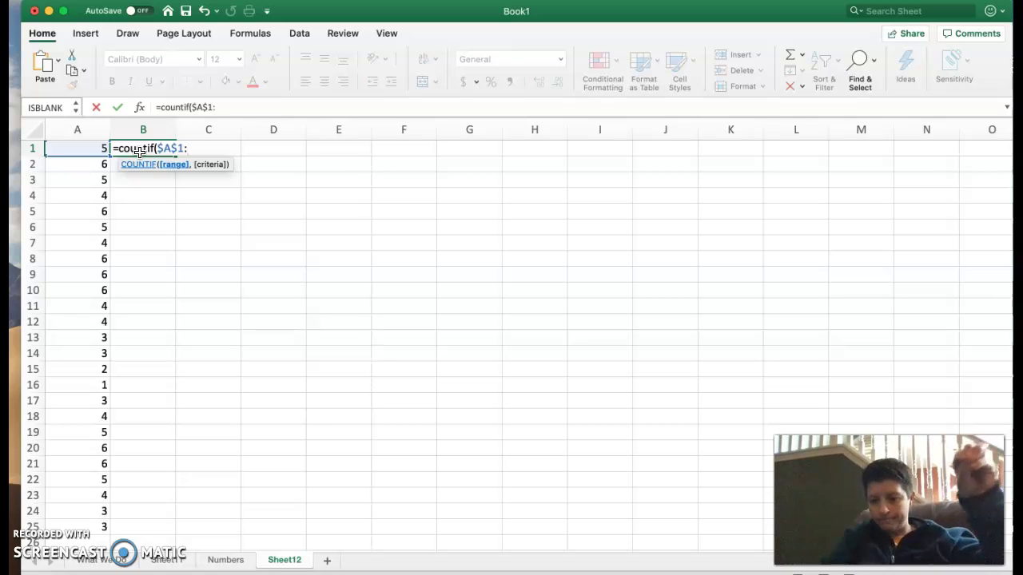
type("$")
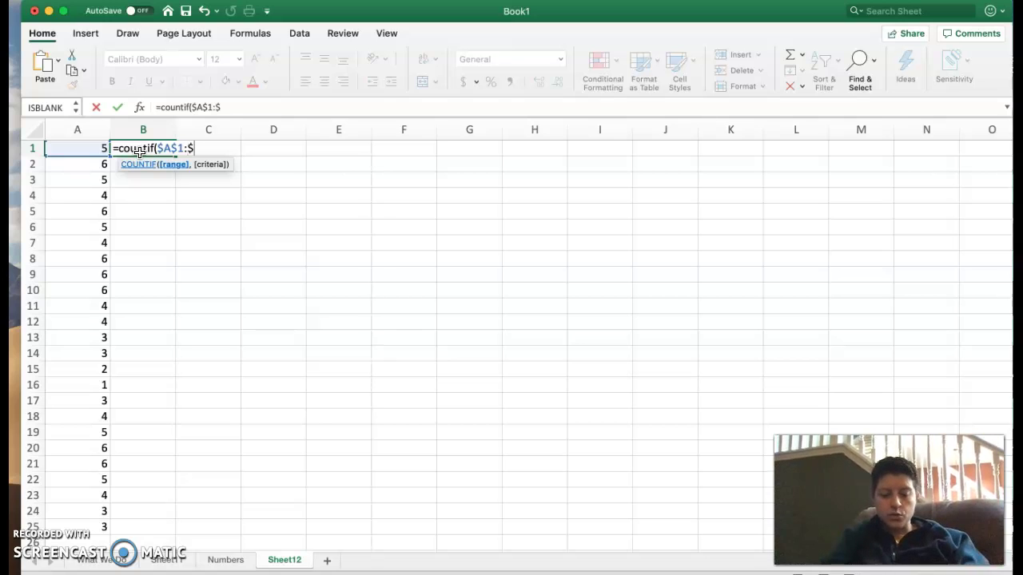
type("A")
type("1,A!")
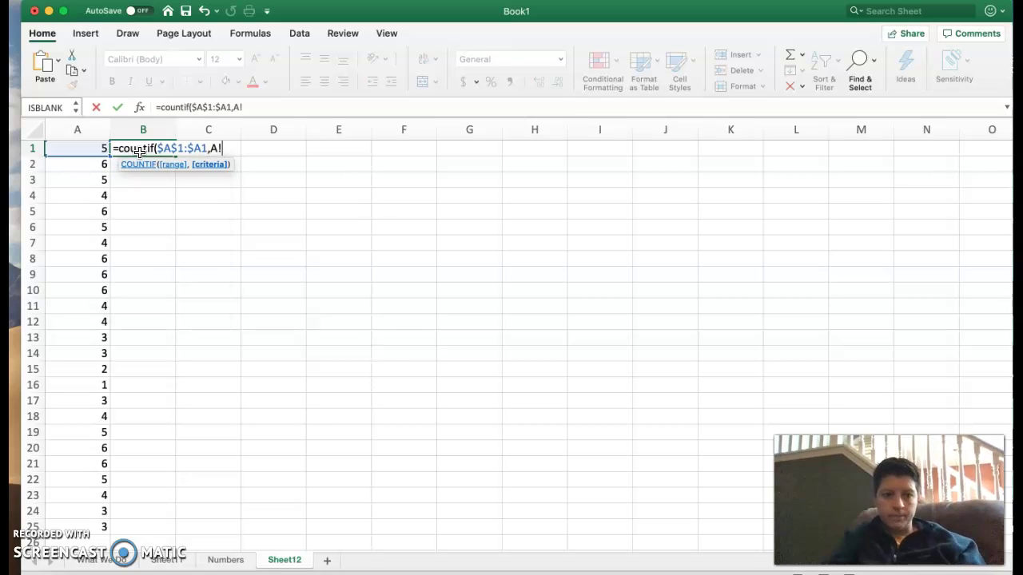
key("BackSpace")
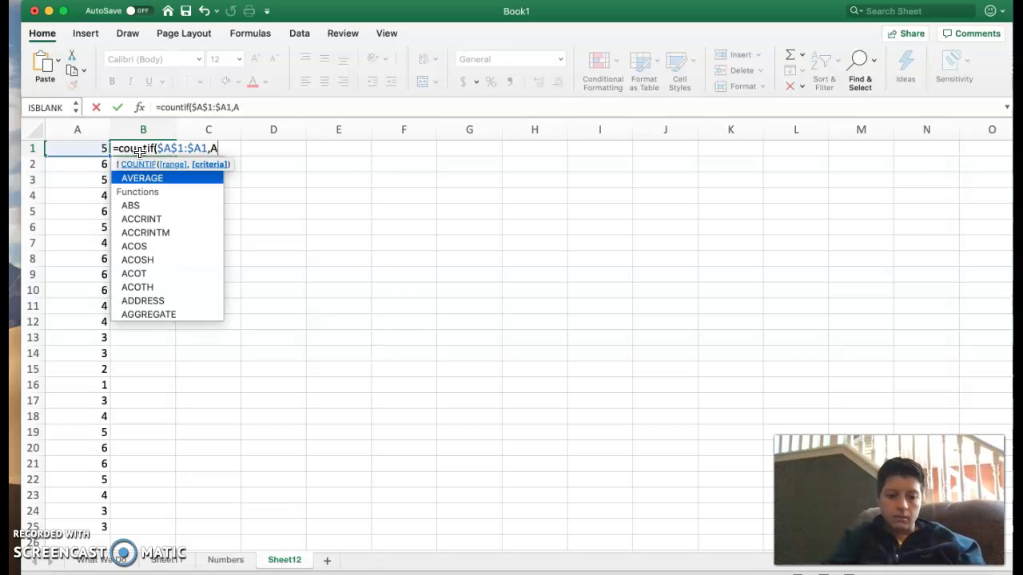
type("1")
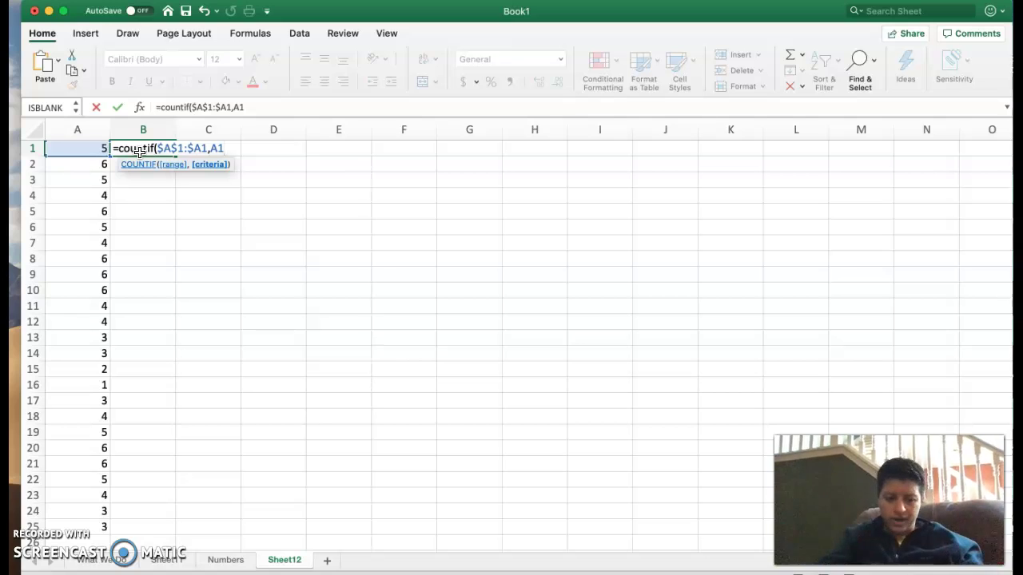
type(")")
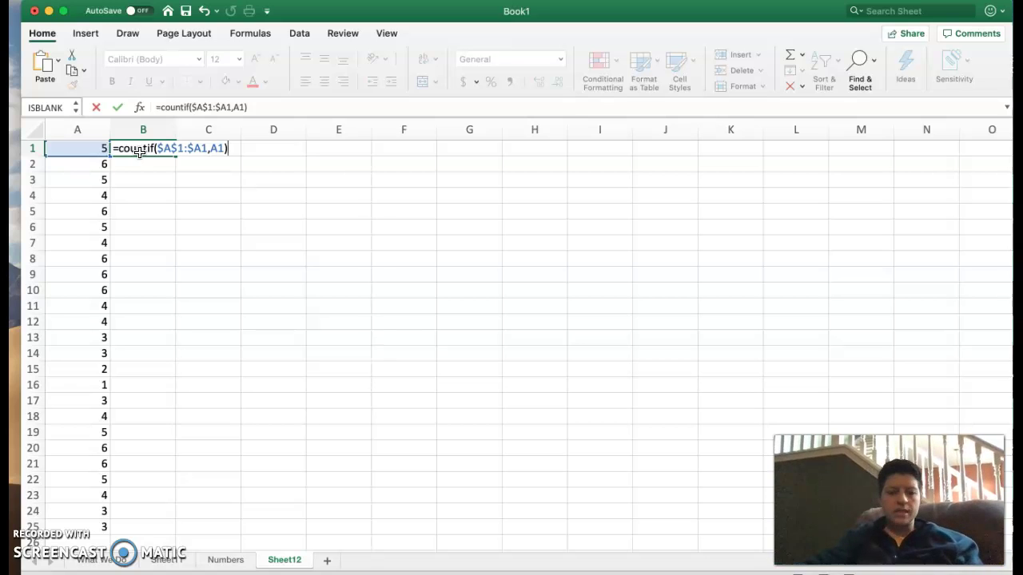
key("Return")
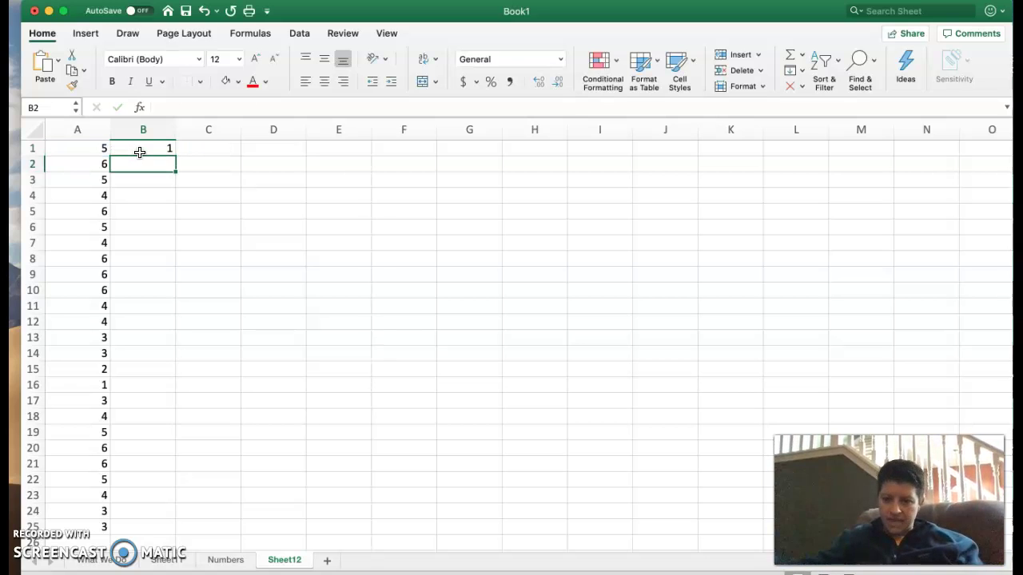
- Fill the COUNTIF formula from B1 down through B25 and check the copied formula in B3
left_click(146, 154)
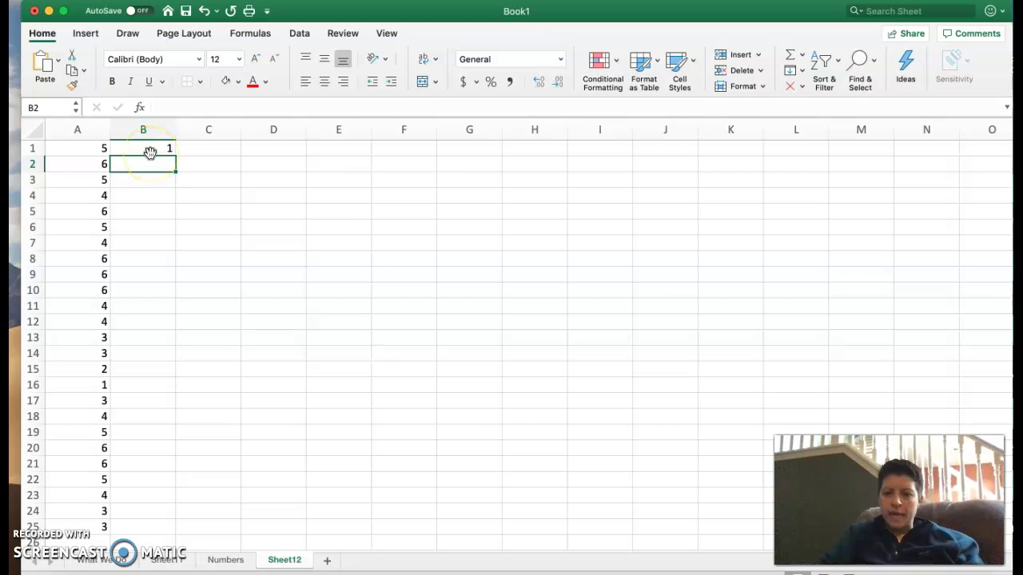
left_click(101, 151)
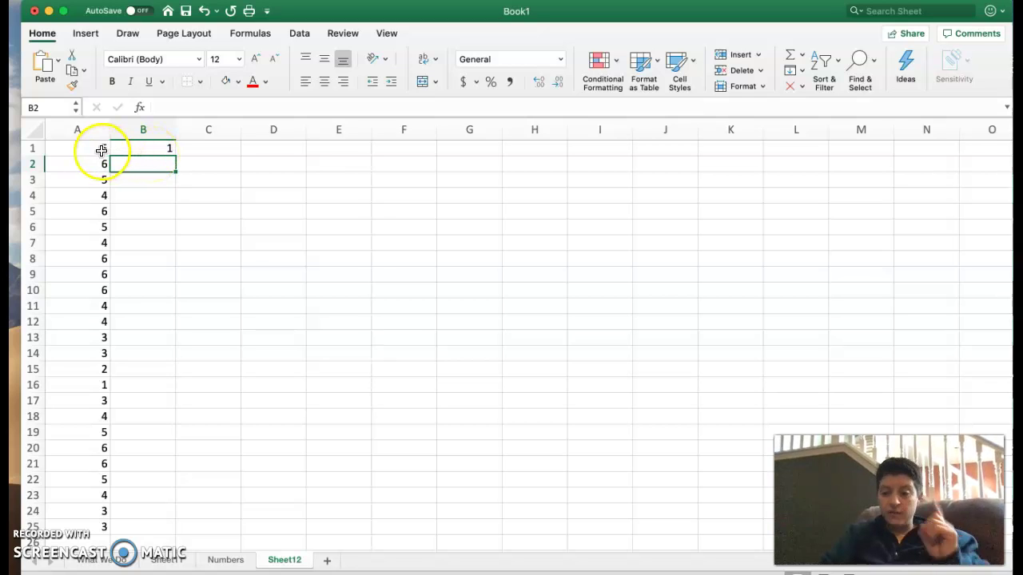
left_click(144, 146)
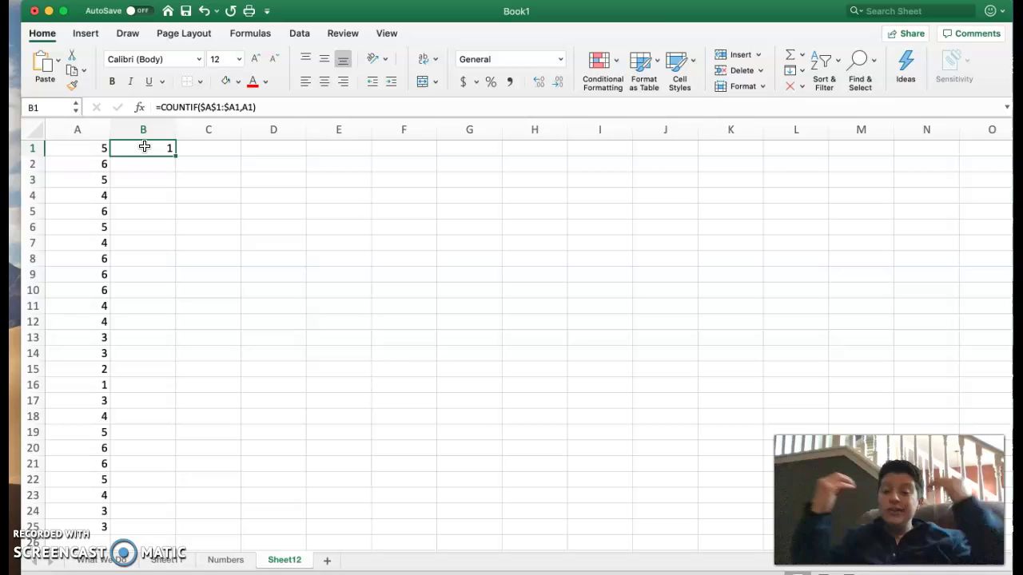
left_click(152, 147)
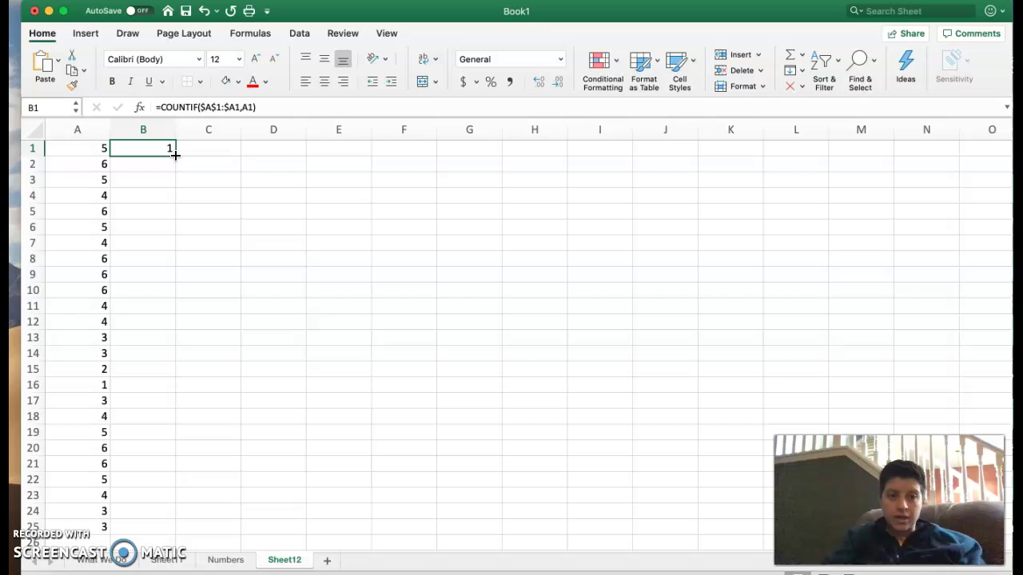
left_click_drag(175, 155, 133, 525)
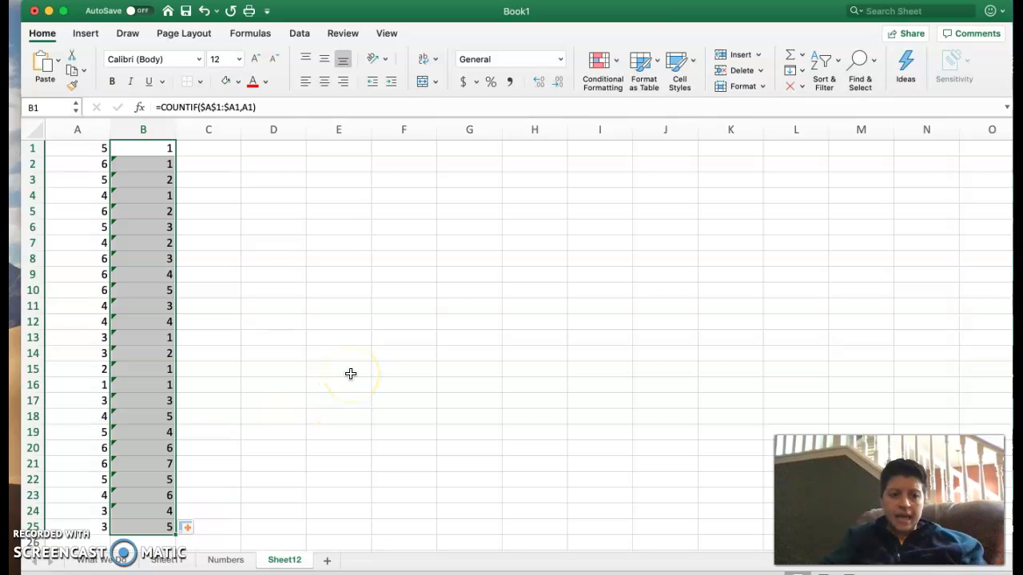
left_click(90, 182)
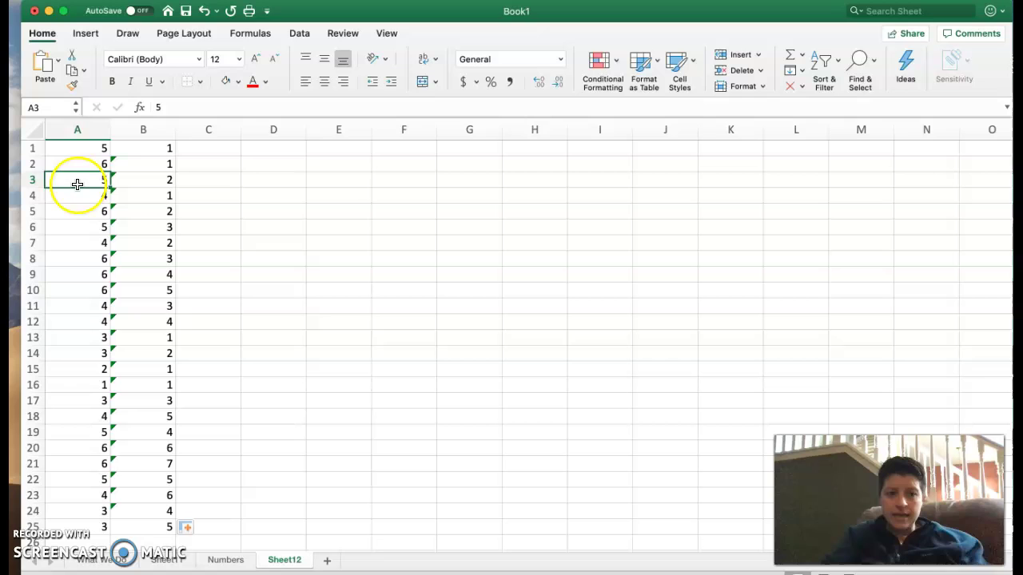
left_click(138, 180)
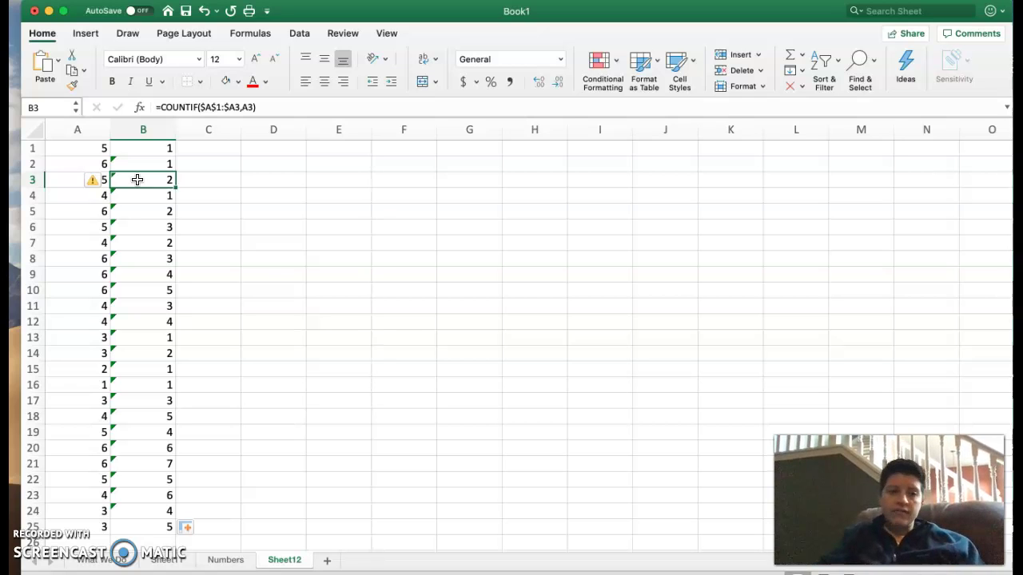
- Insert a marker-only Scatter chart from A1:B25 and move it up beside the first rows of data
mouse_move(88, 151)
left_mouse_down()
mouse_move(99, 152)
mouse_move(149, 418)
mouse_move(139, 523)
left_mouse_up()
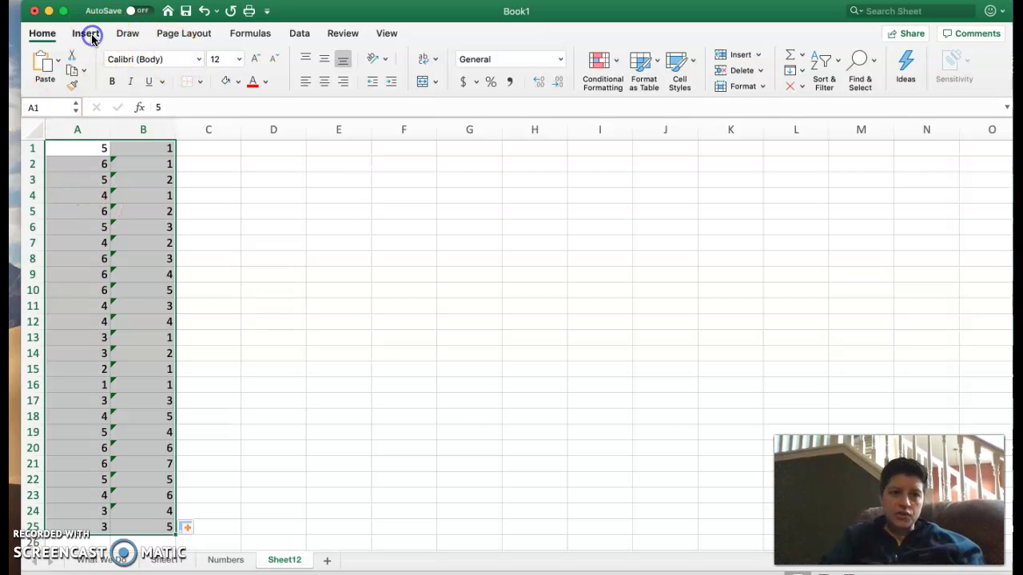
left_click(90, 38)
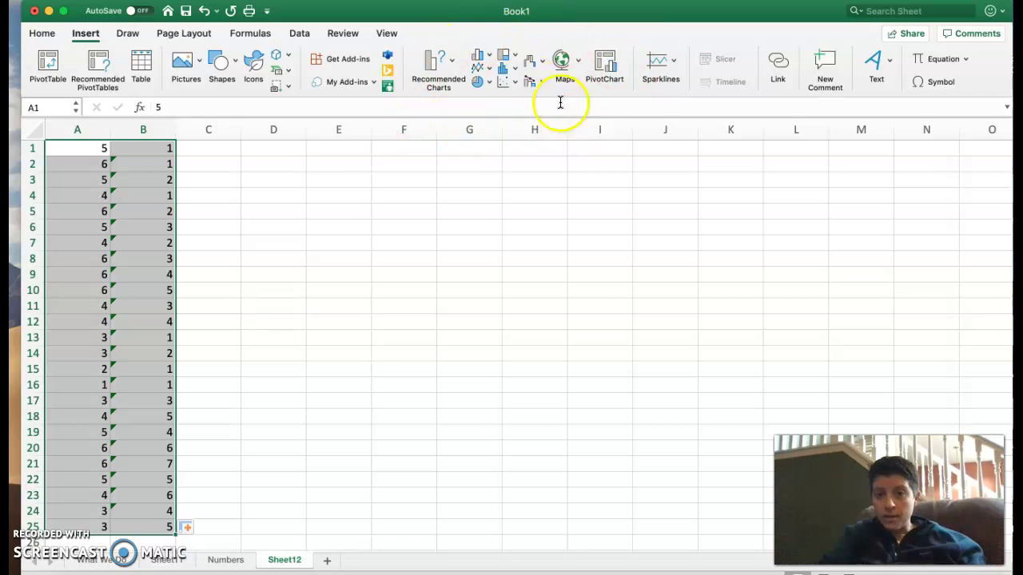
left_click(511, 83)
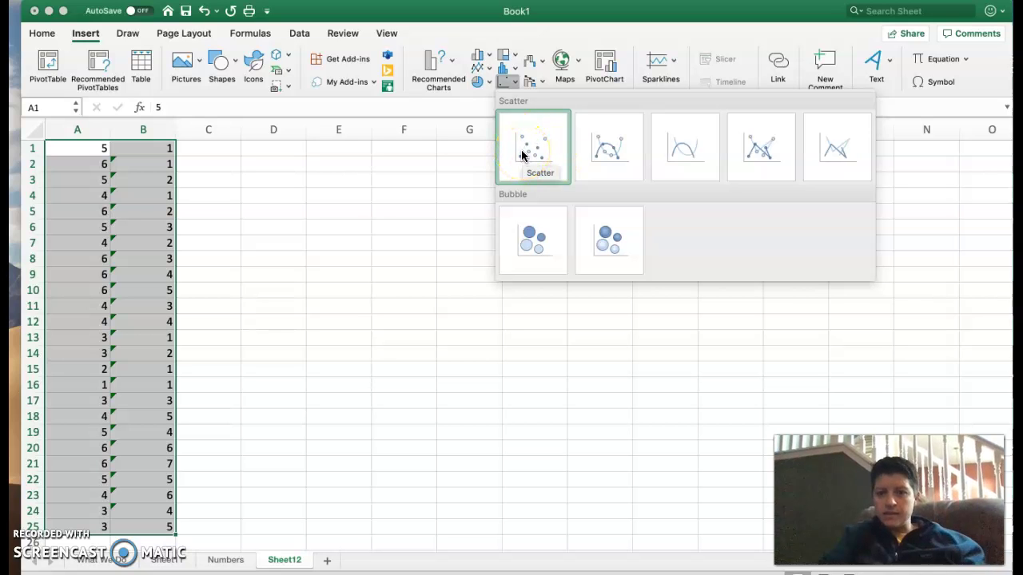
left_click(521, 154)
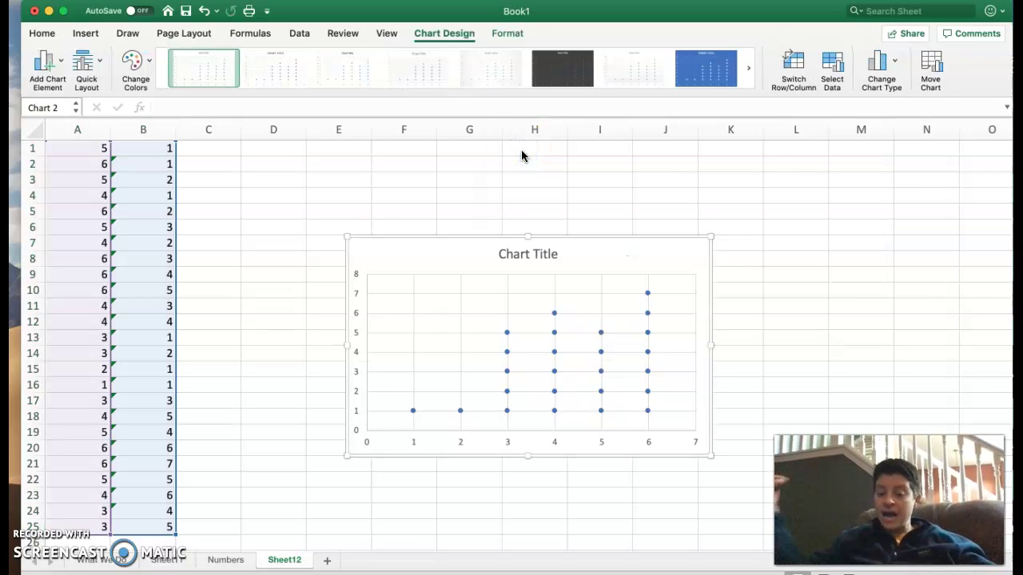
left_click_drag(588, 227, 574, 166)
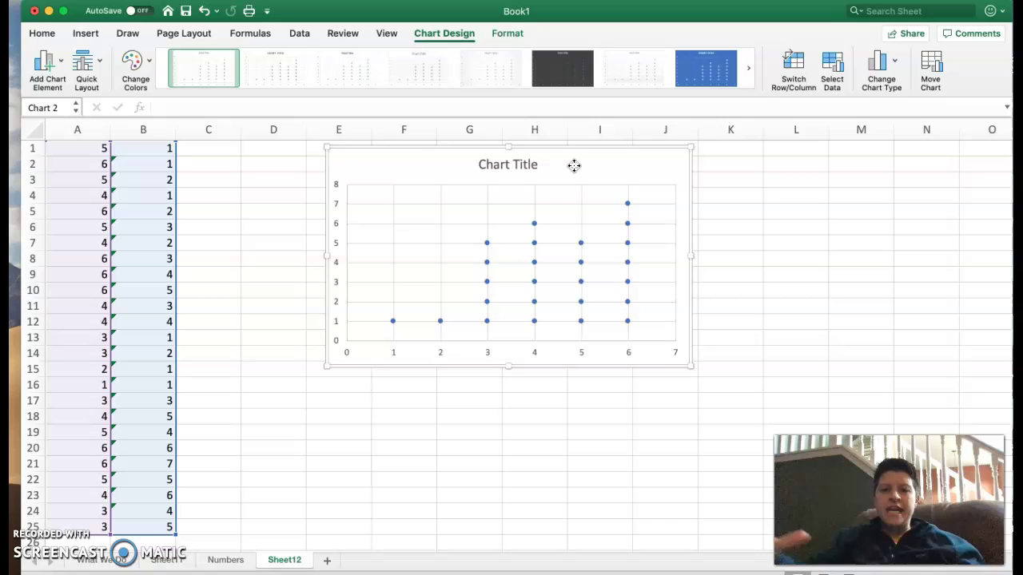
- Change the scatter chart's title to "Dot Plot"
left_click(514, 163)
double_click(514, 163)
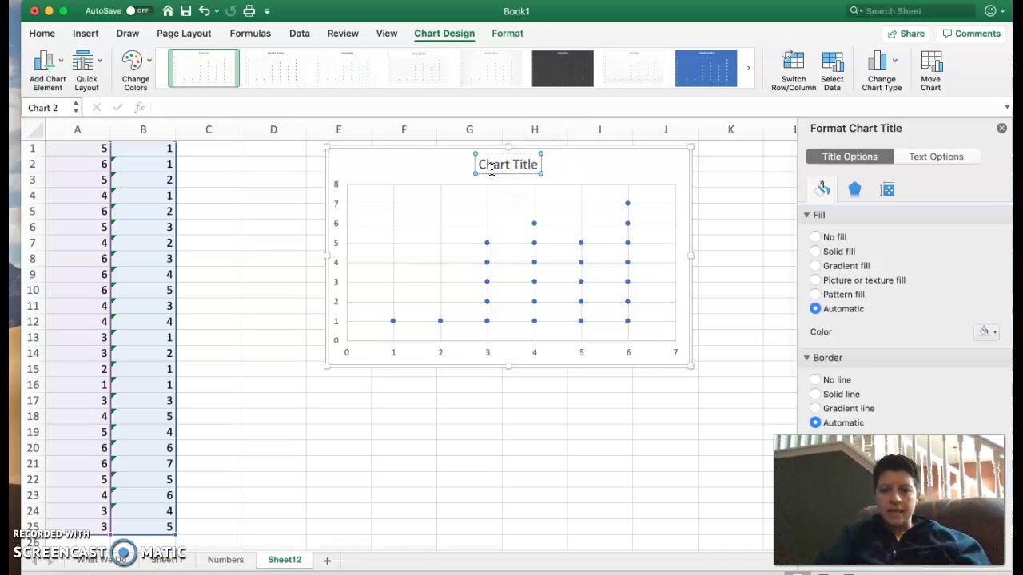
double_click(489, 164)
triple_click(493, 165)
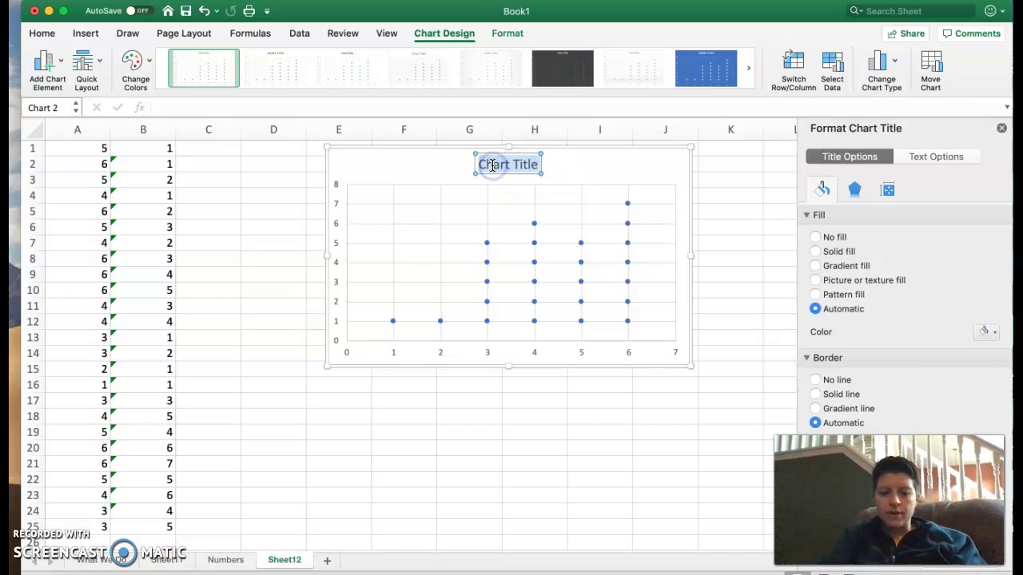
type("Dot Plot")
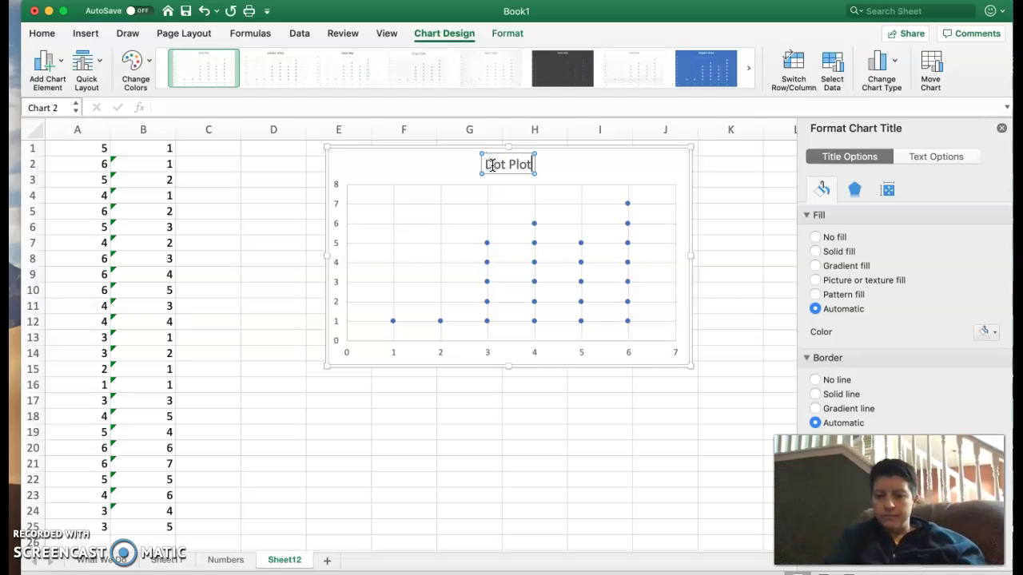
left_click(468, 165)
left_click(428, 158)
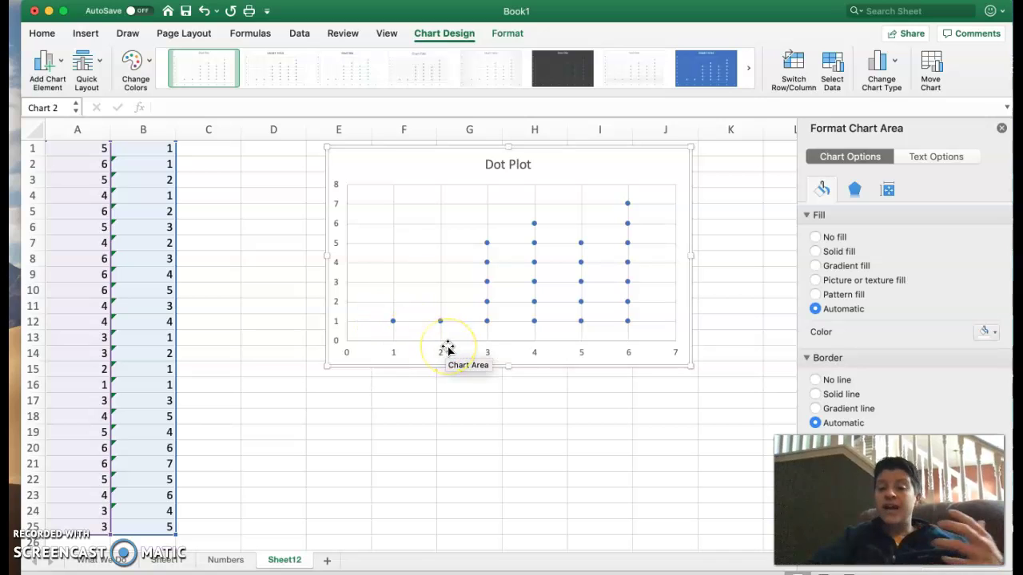
- Increase the height of row 14 to 19.00 and close the Format Shape pane
left_click(71, 377)
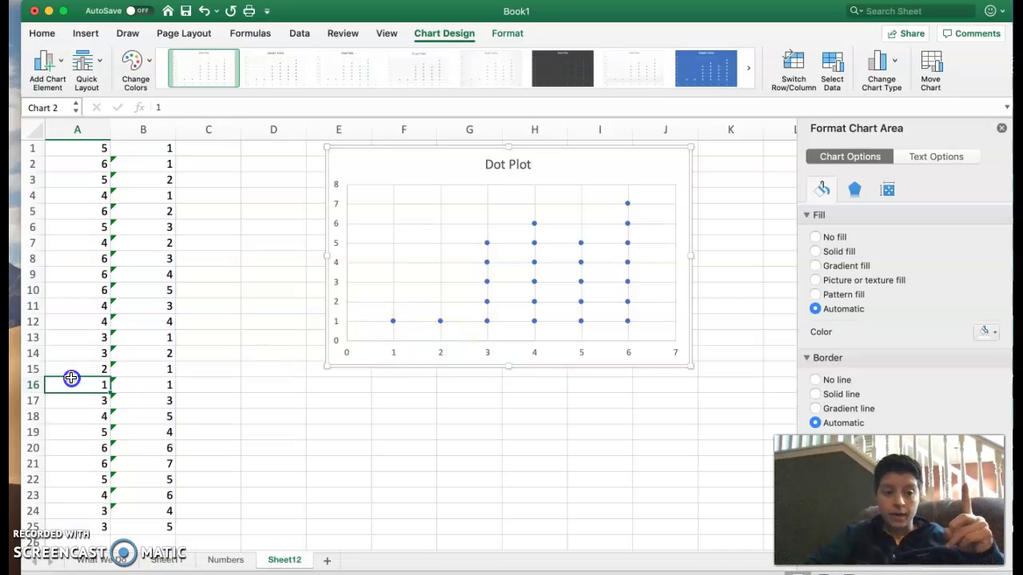
left_click(32, 370)
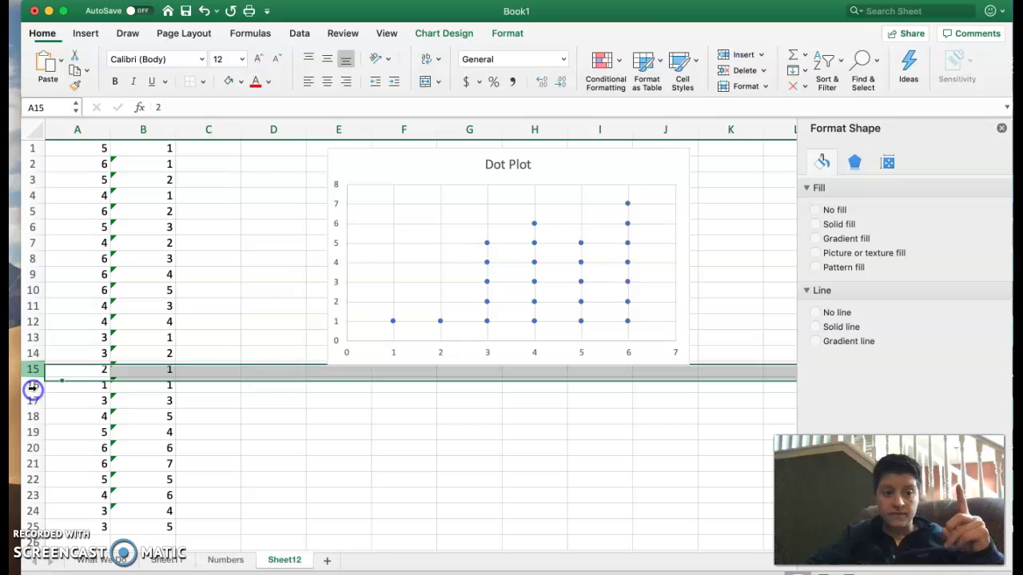
left_click_drag(29, 365, 29, 365)
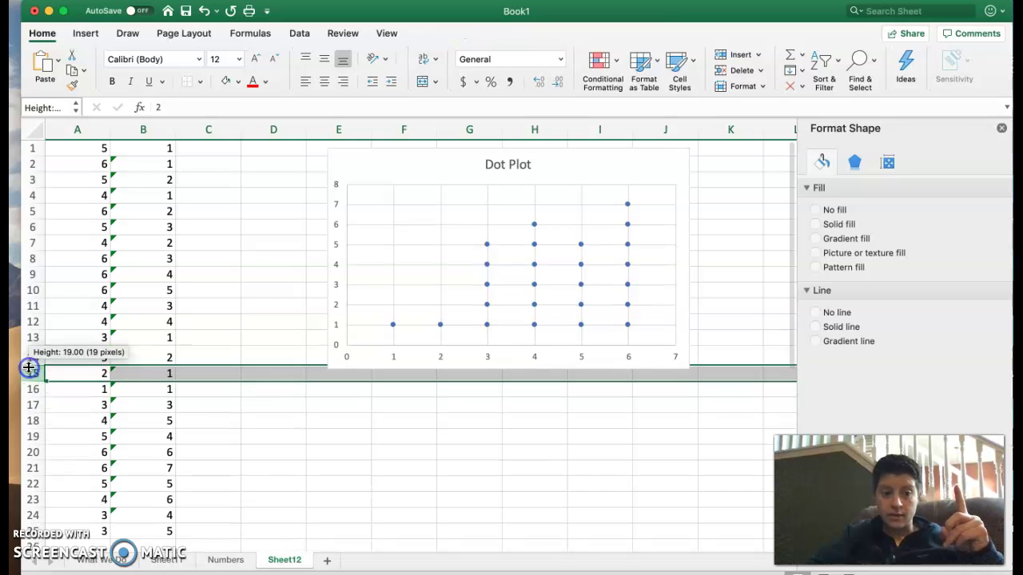
left_click(270, 418)
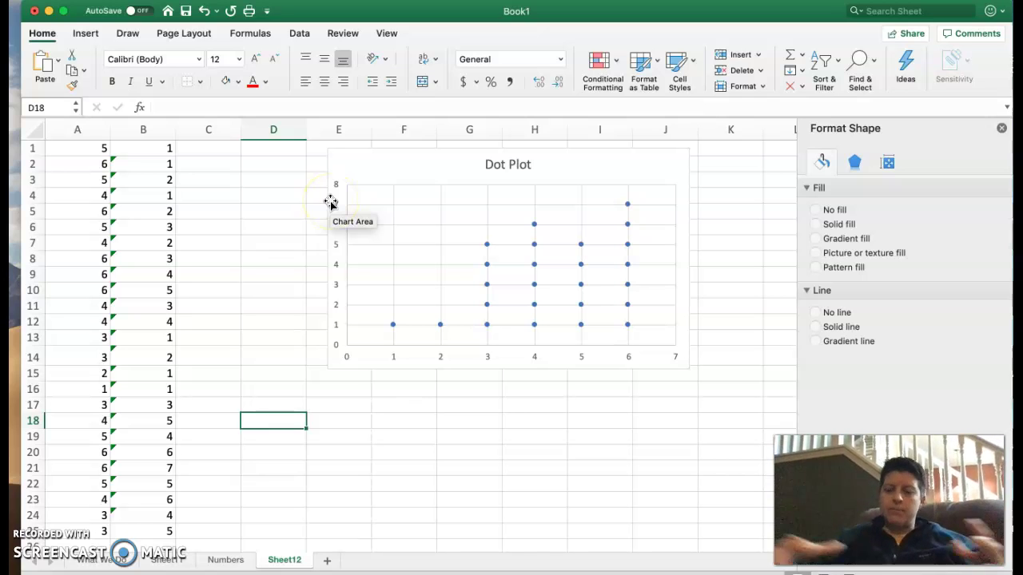
left_click(1001, 128)
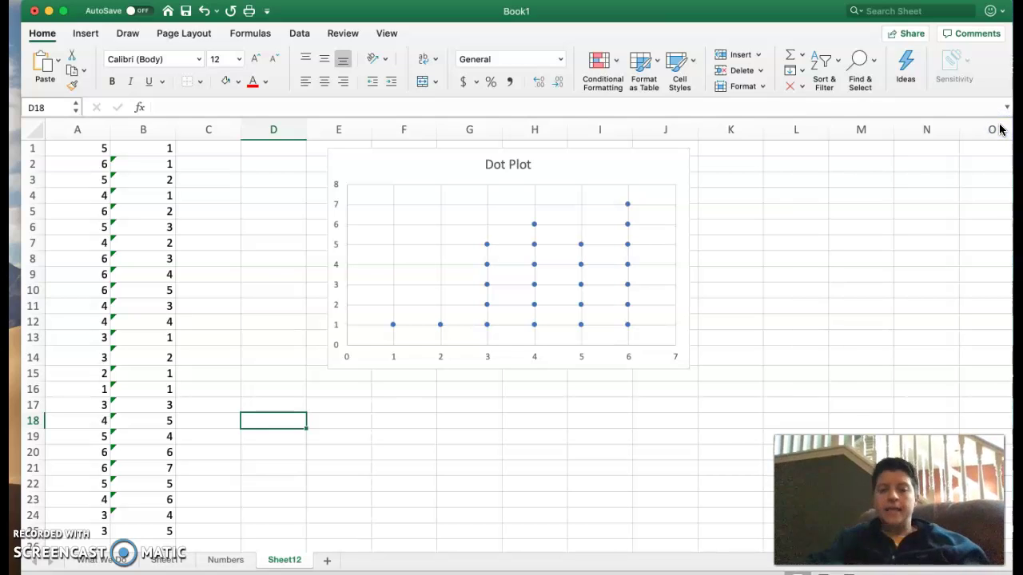